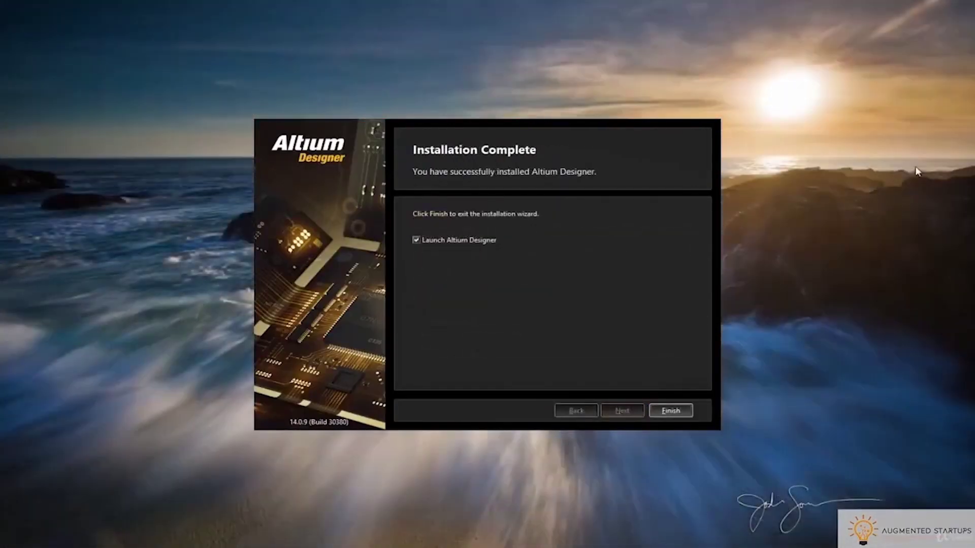
# Finish the Altium install, tune the trace with tighter, taller accordion meanders, then inspect the footprint in 3D
pyautogui.click(671, 410)
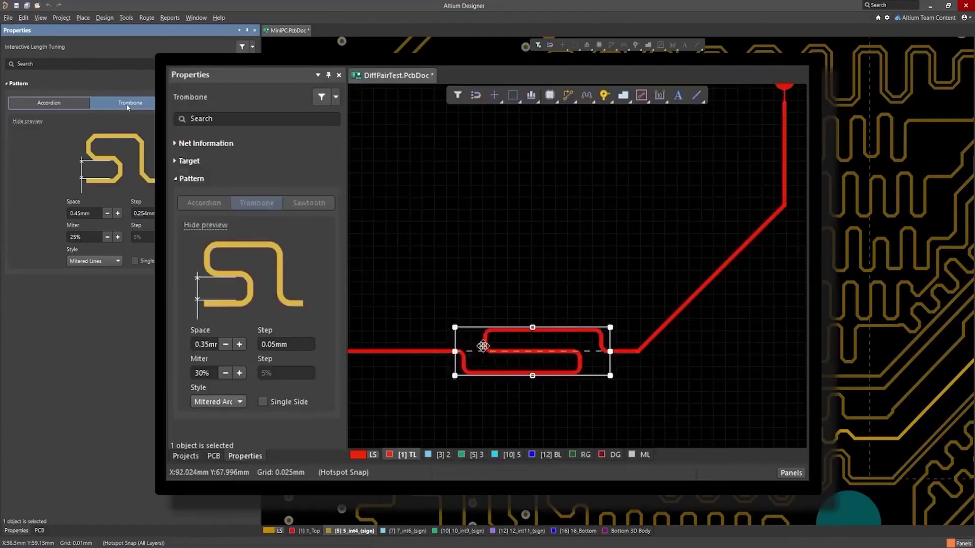
pyautogui.press('3')
pyautogui.press('3')
pyautogui.moveTo(483, 346); pyautogui.dragTo(513, 263)
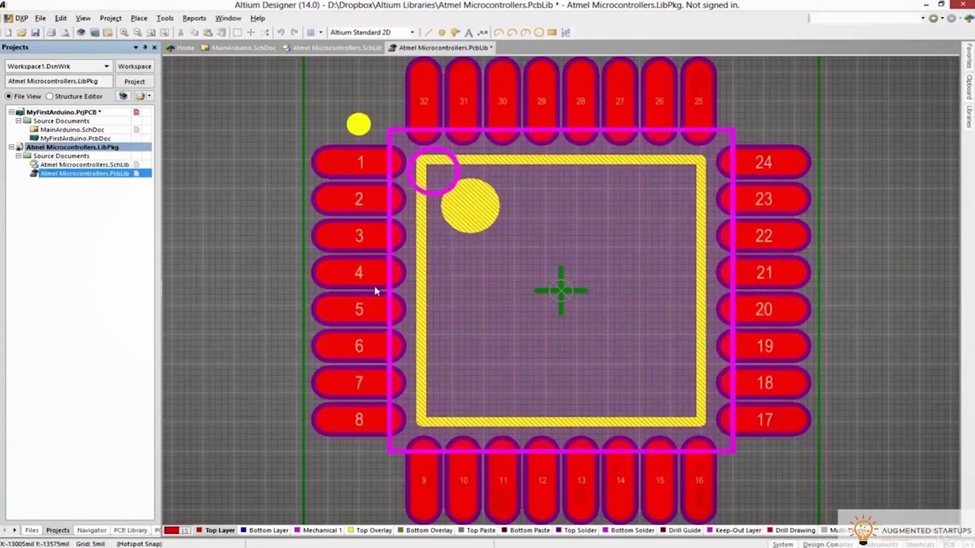
pyautogui.press('3')
pyautogui.moveTo(644, 375); pyautogui.dragTo(569, 209)
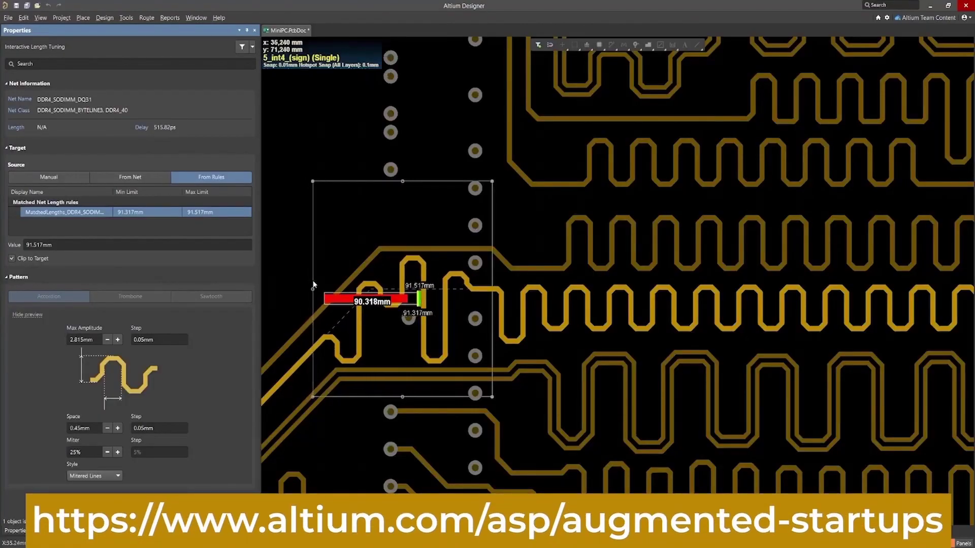
# Commit the length-tuning pattern and route additional tracks from the Arduino header pins
pyautogui.click(314, 284)
pyautogui.moveTo(313, 284); pyautogui.dragTo(423, 393)
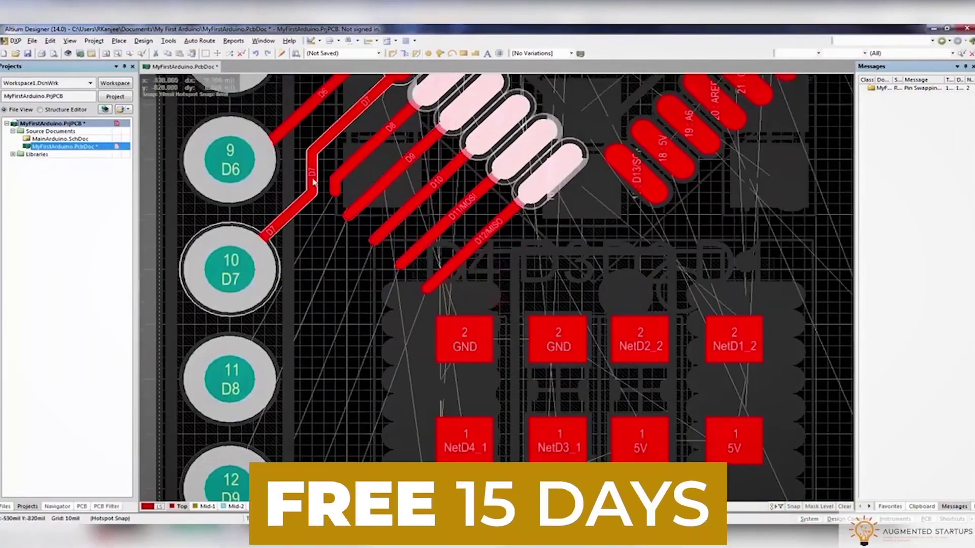
pyautogui.scroll(-3, 315, 283)
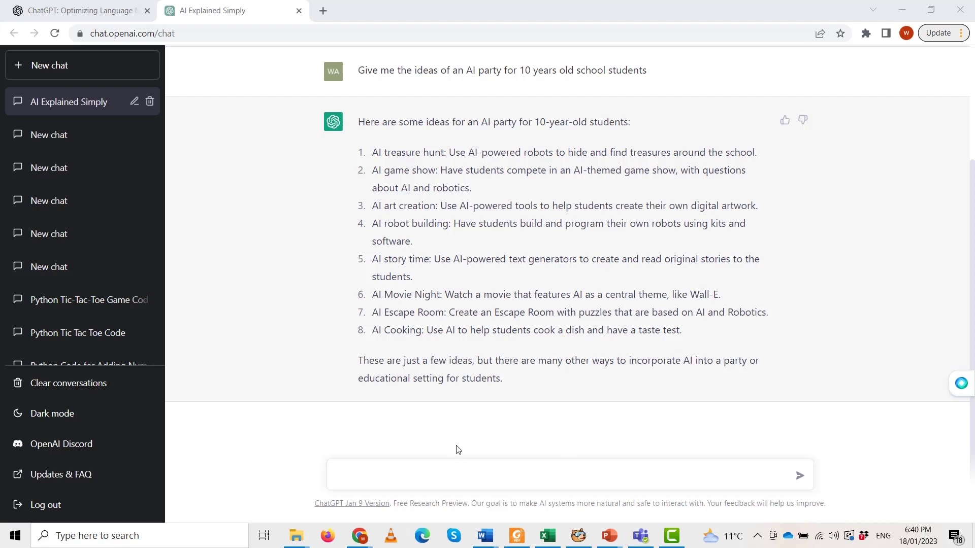
# Write the prompt 'Explain the Cloud Computing in detail for an Object Detection Application' in the message box
pyautogui.click(434, 472)
pyautogui.write('Explain')
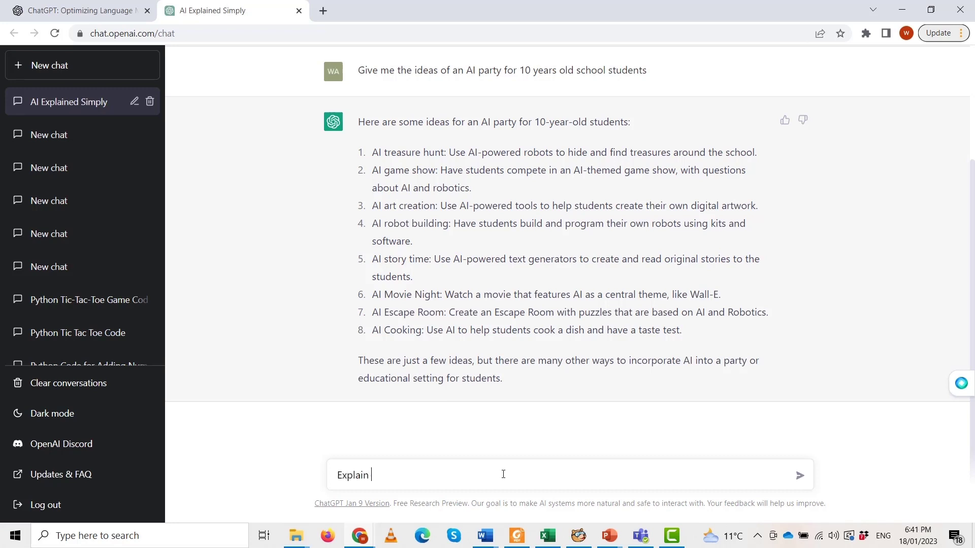
pyautogui.write('the Cloud Compu')
pyautogui.write('ting')
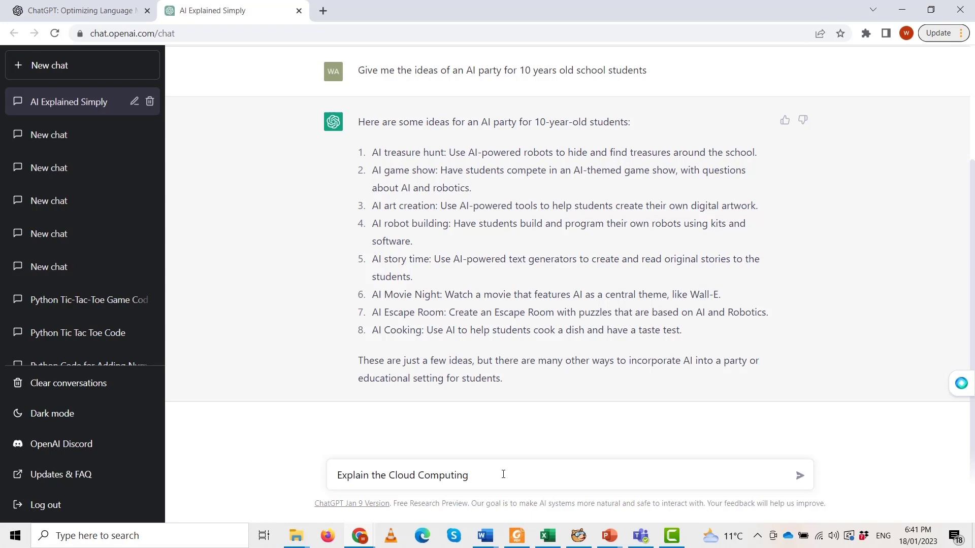
pyautogui.write(' in detail')
pyautogui.write(' for')
pyautogui.write(' an')
pyautogui.write(' Object Detecti')
pyautogui.write('on A')
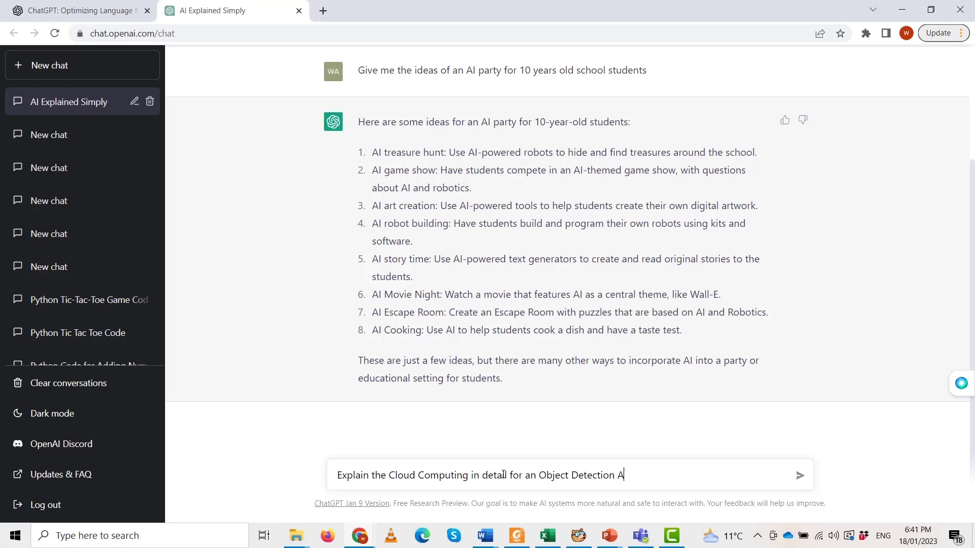
pyautogui.write('ppl')
pyautogui.write('on')
# Send the cloud computing question so ChatGPT starts generating its detailed answer
pyautogui.press('Return')
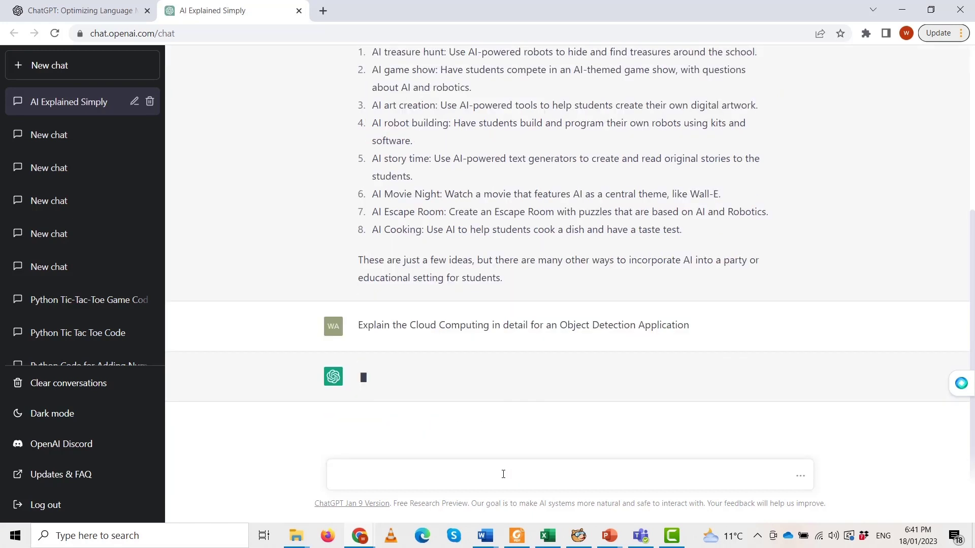